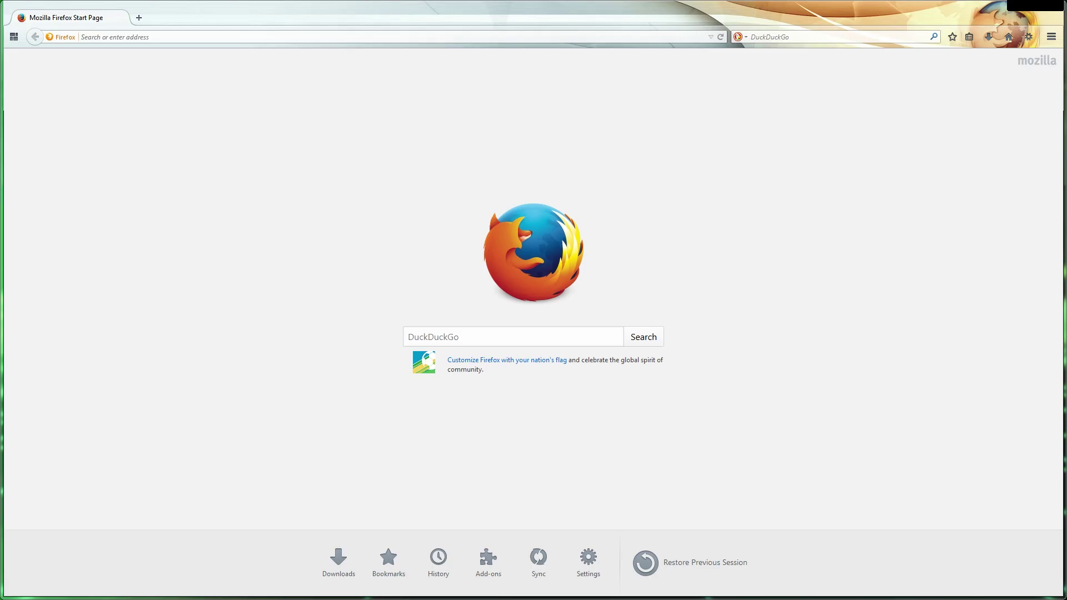
Load revora.net, go to the Forums and open the Create Account registration form
text(re)
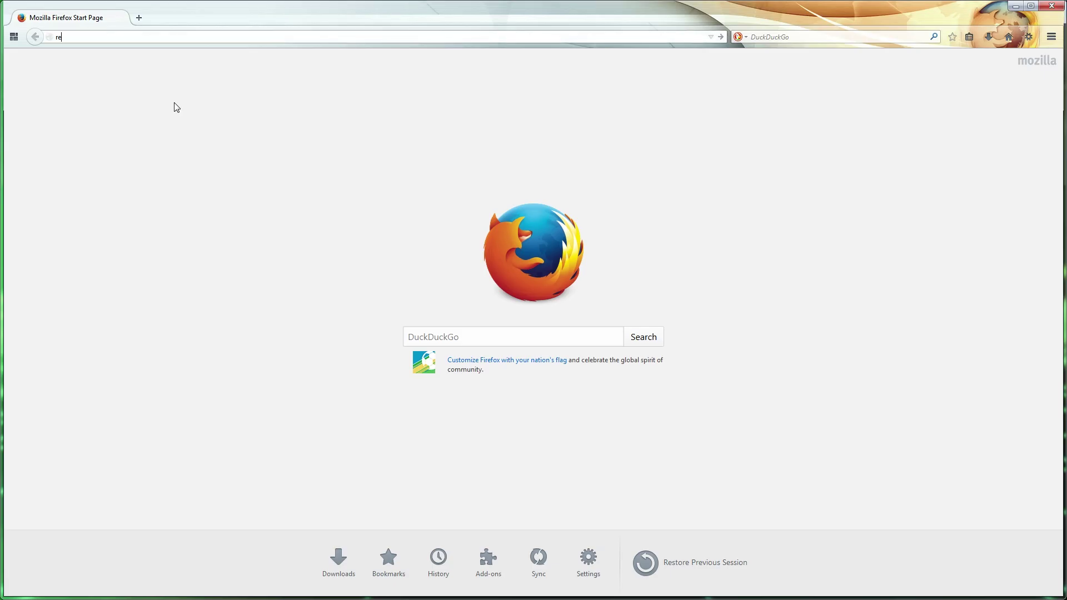
text(vora.net)
key(Return)
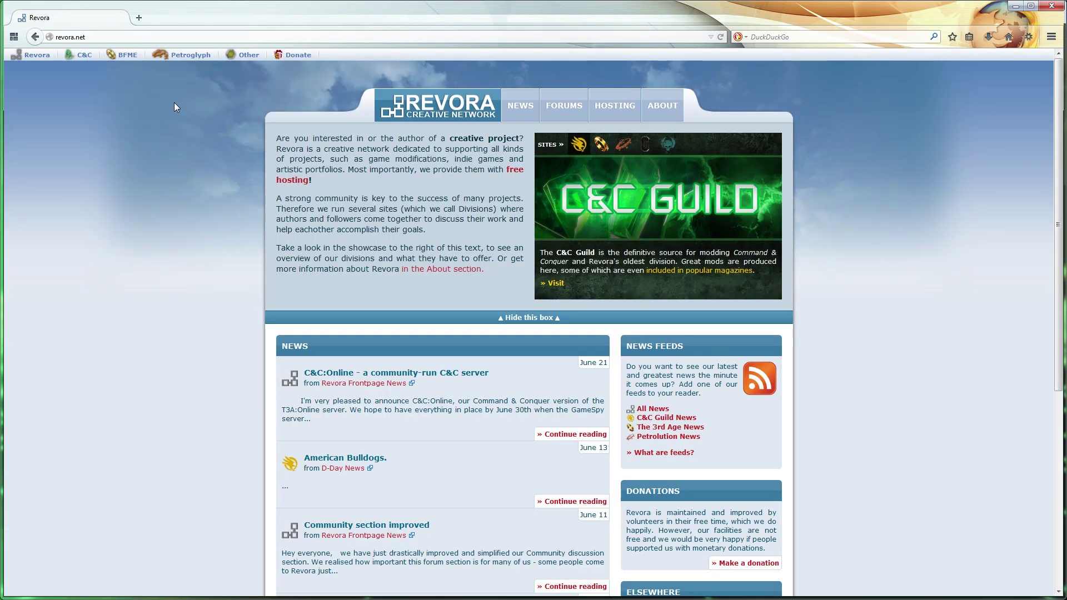
click(575, 108)
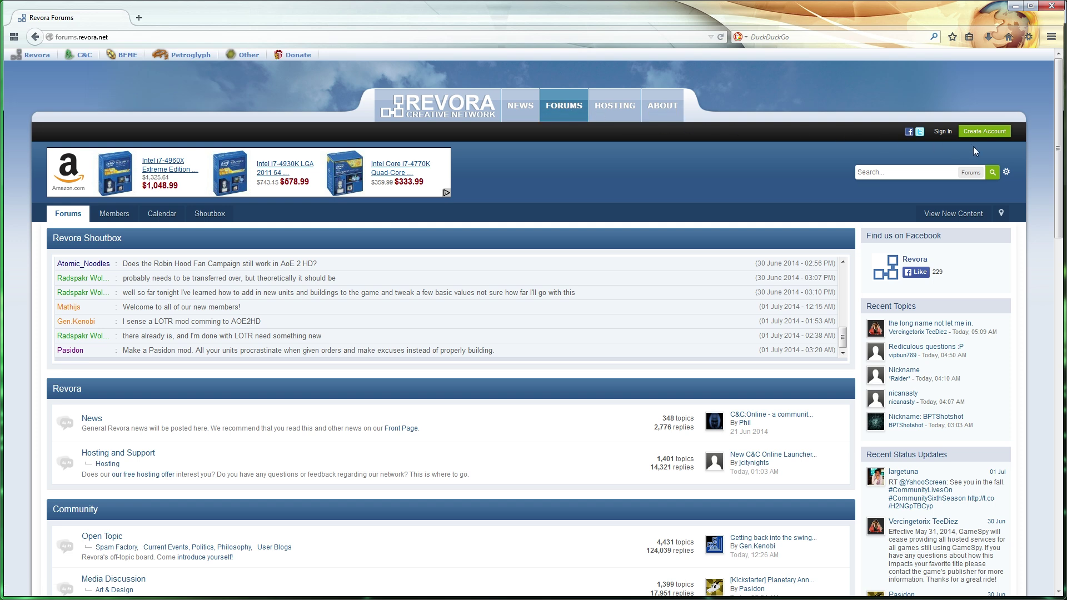
click(994, 133)
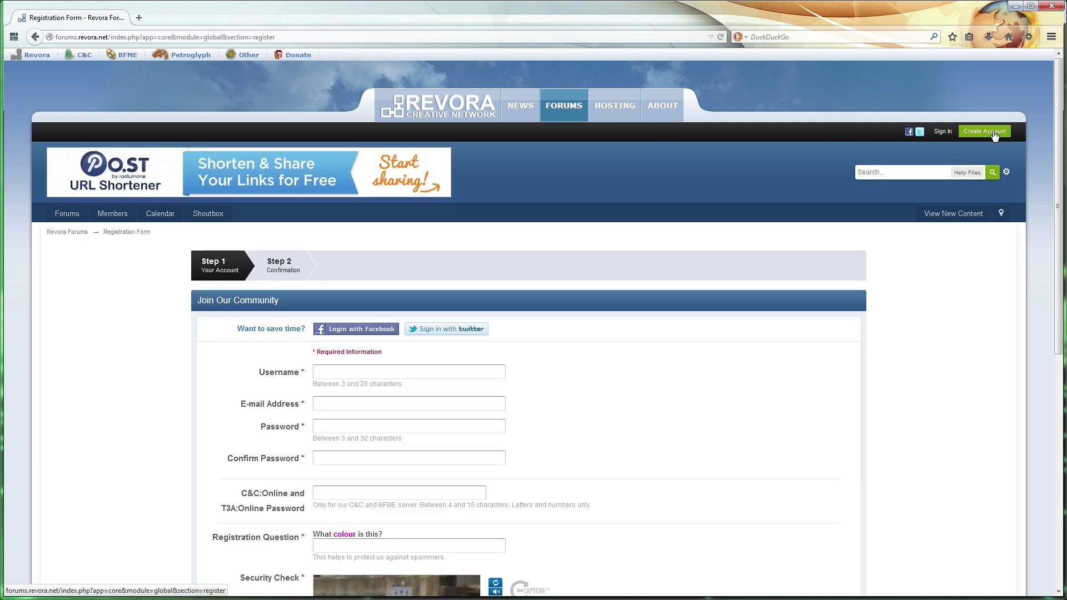
drag(1057, 139, 1063, 240)
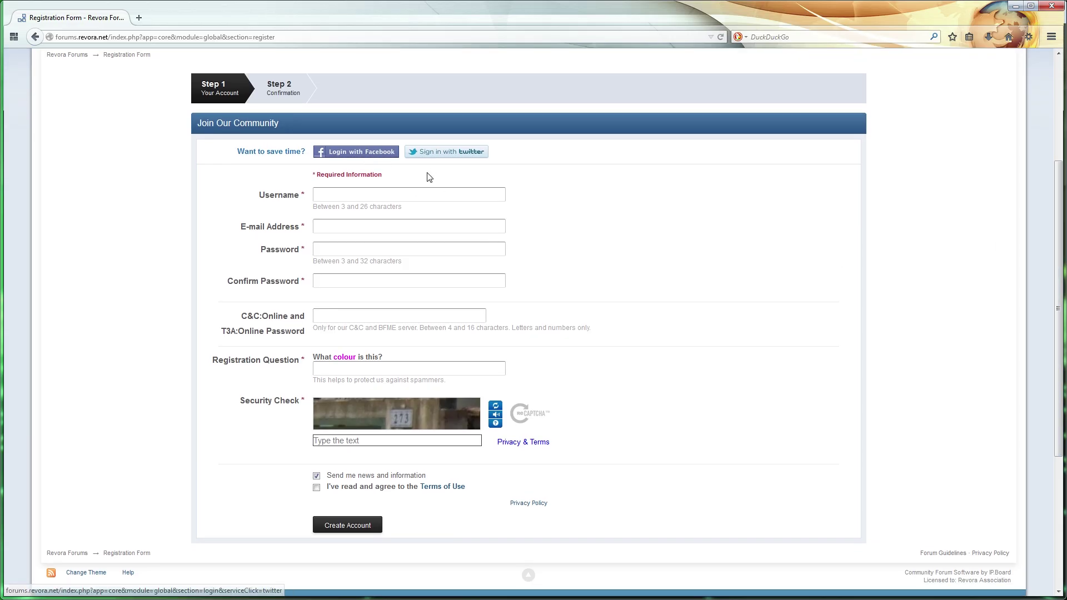
Step through the username, e-mail, password, confirm and C&C:Online password fields, highlighting the note
click(425, 194)
click(420, 222)
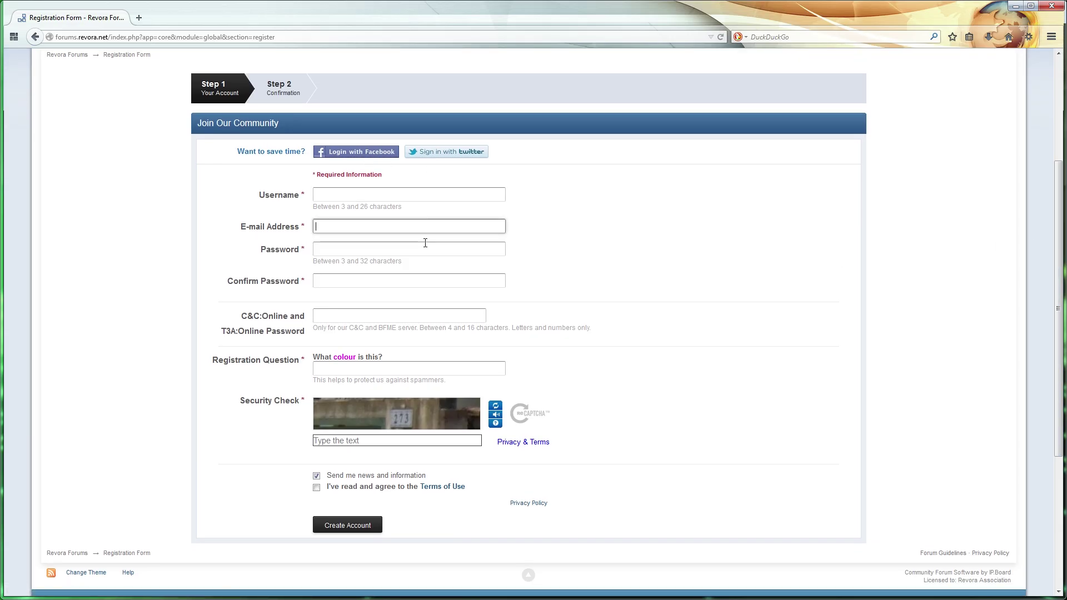
click(425, 251)
click(425, 279)
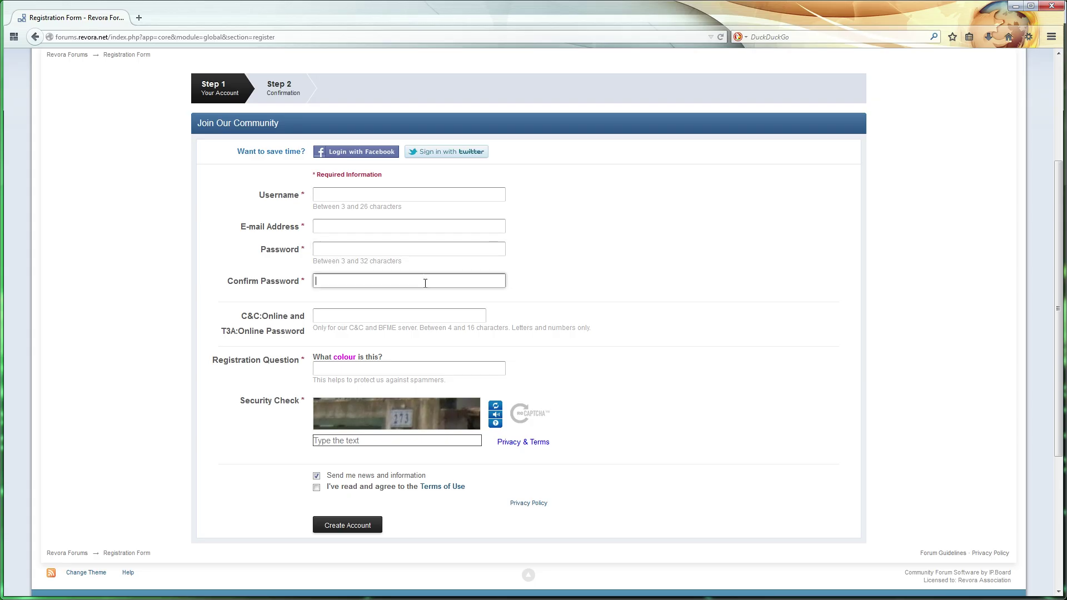
click(423, 314)
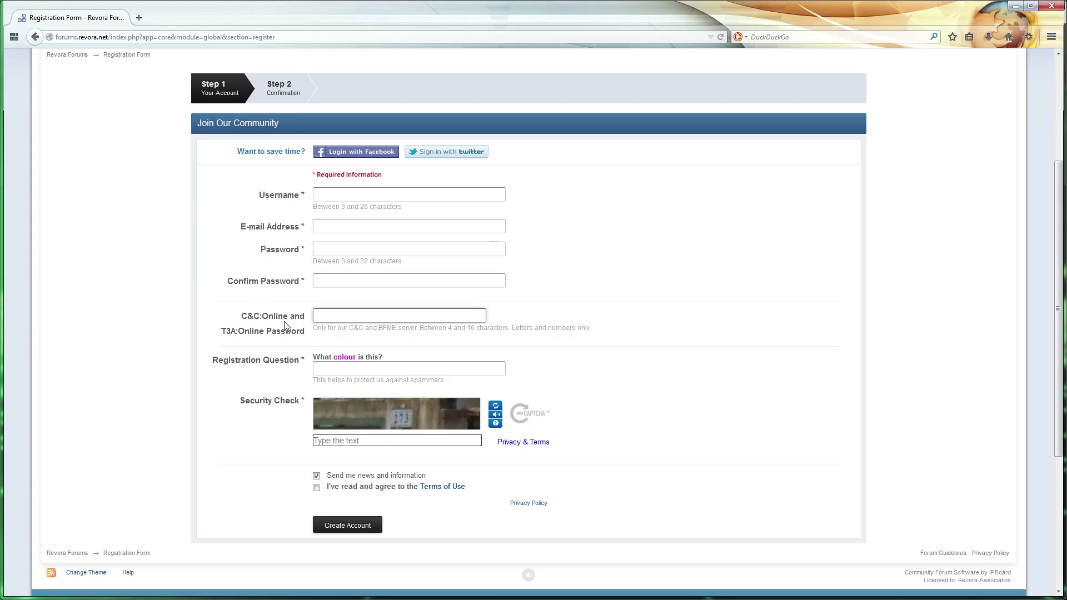
drag(311, 329, 481, 328)
double_click(481, 328)
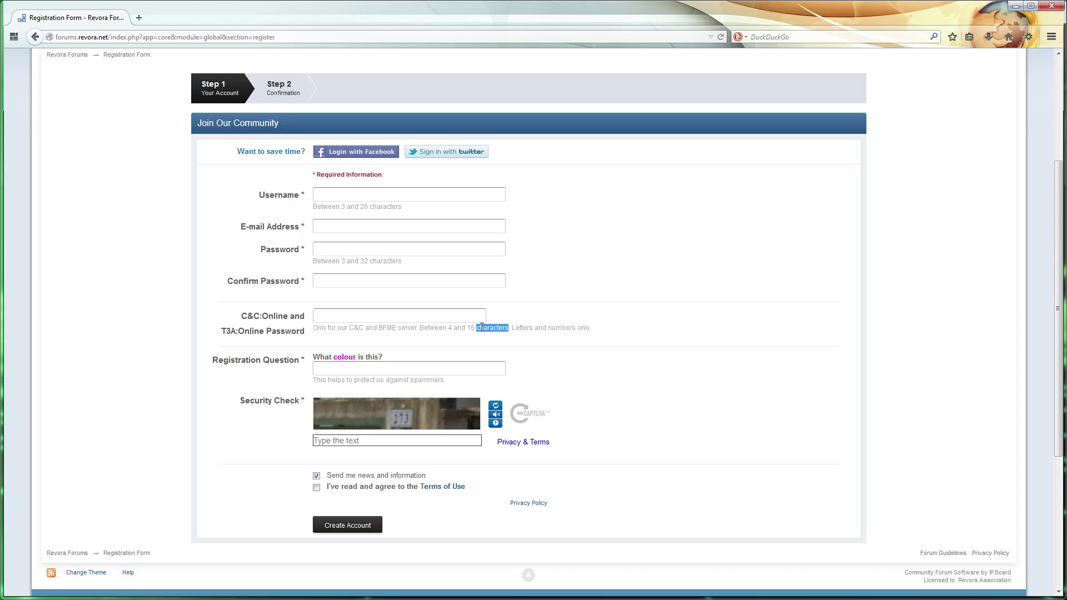
click(477, 342)
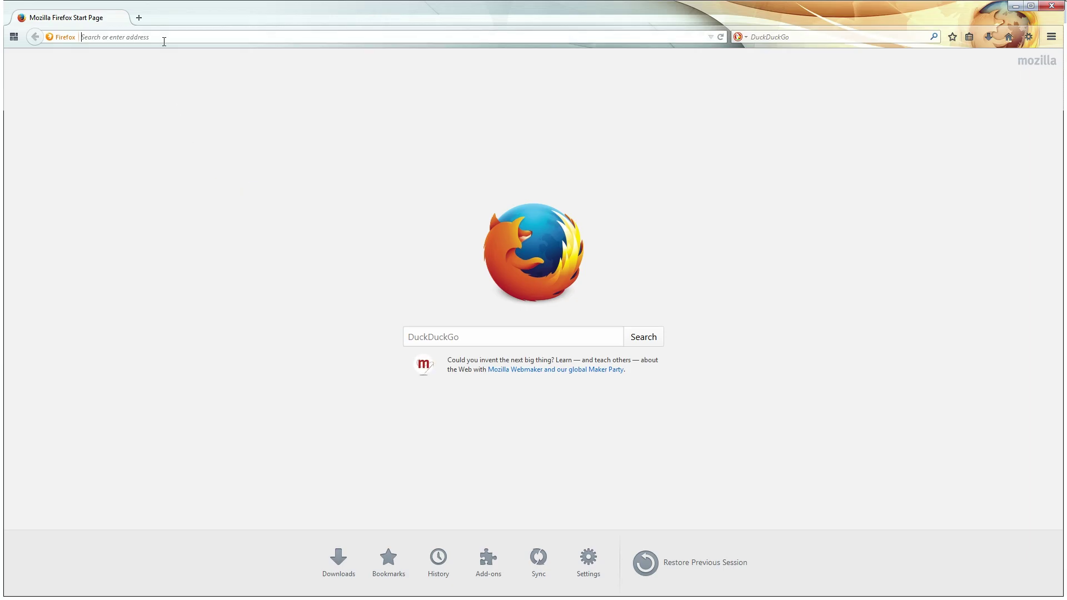
Load revora.net and open the Fair Play and Member Management forum
text(revora.net)
key(Return)
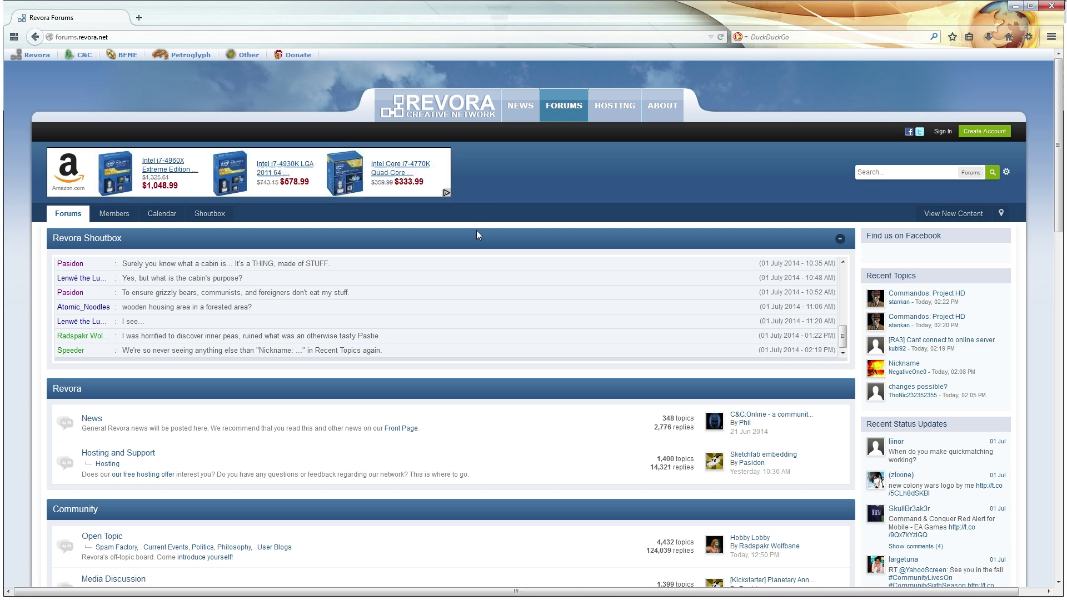
scroll(476, 232, down, 3)
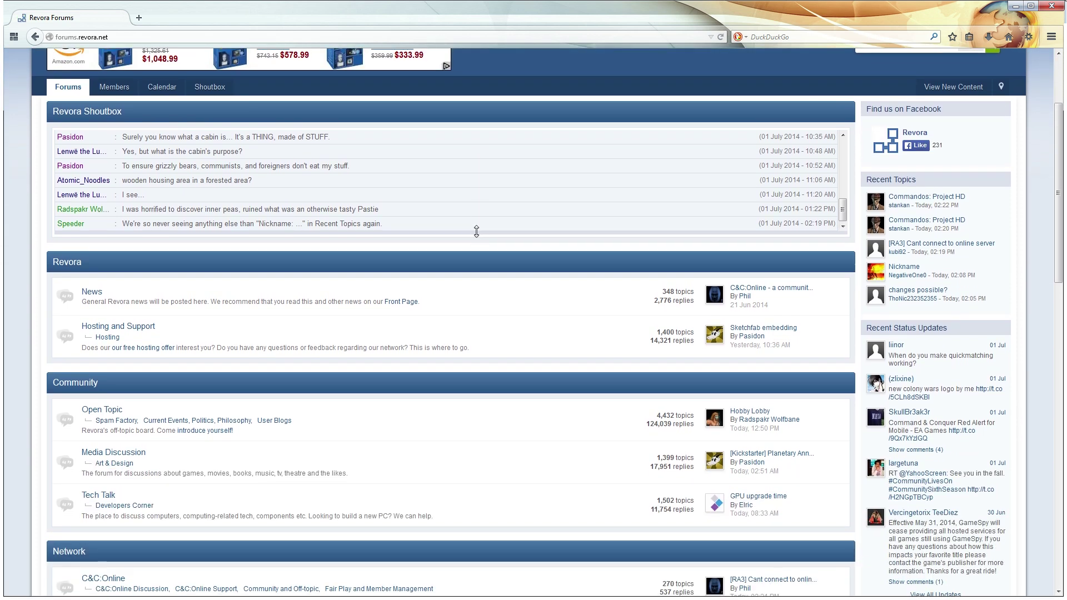
scroll(476, 231, down, 2)
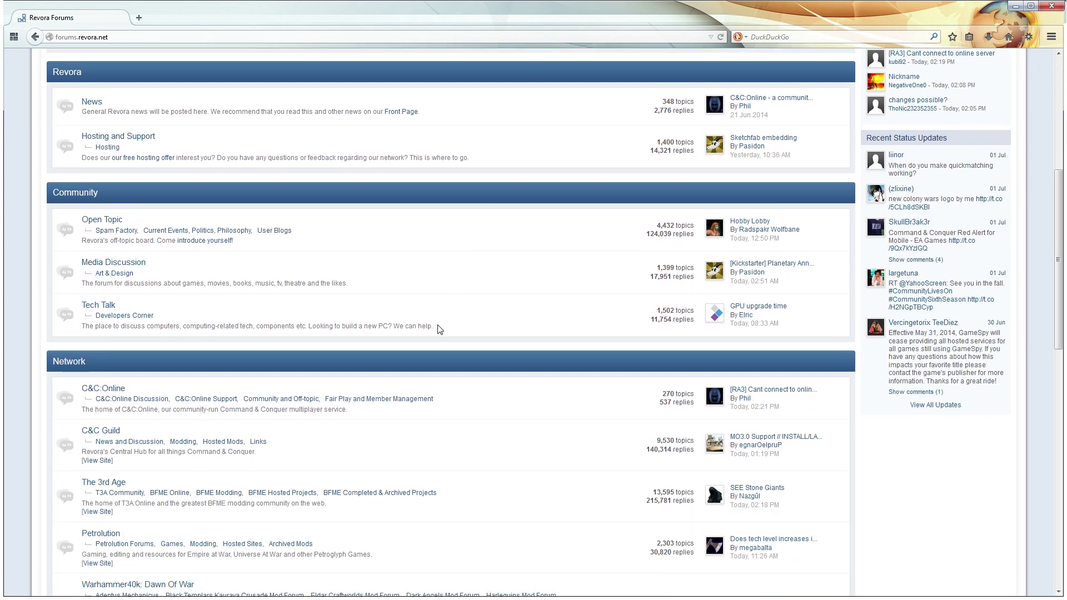
click(379, 398)
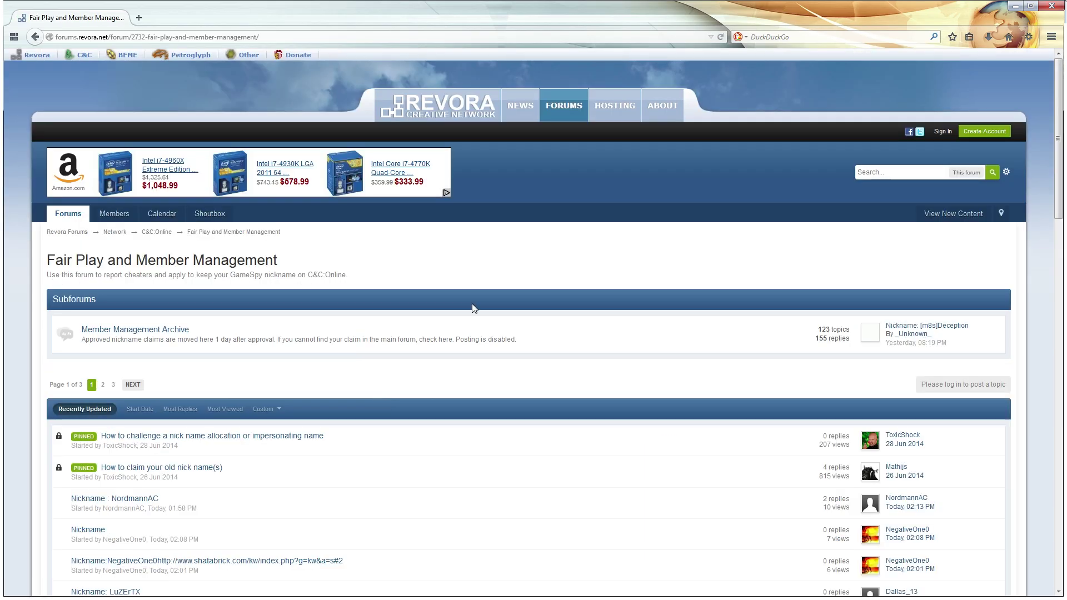
Read the 'How to claim your old nick name(s)' topic, then enter cnc-online.net as the address
scroll(474, 308, down, 3)
click(215, 278)
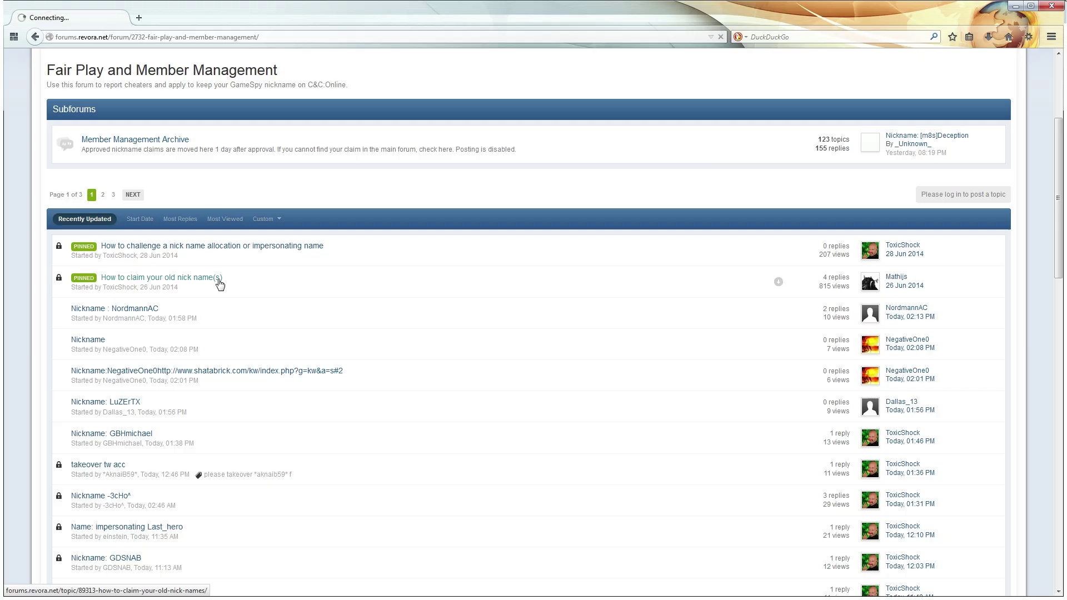
scroll(456, 308, down, 5)
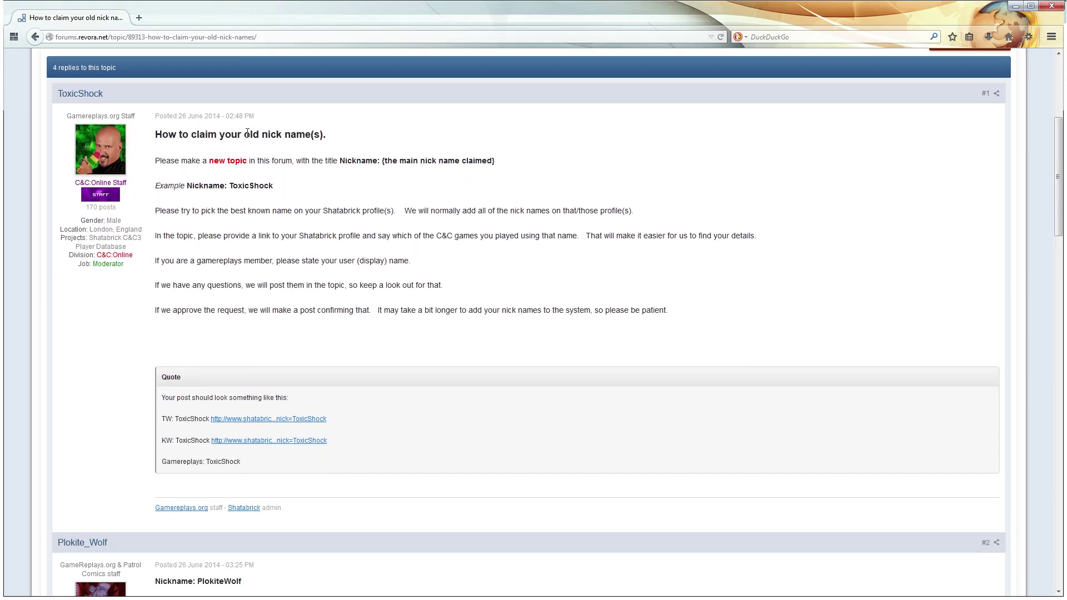
scroll(440, 236, down, 3)
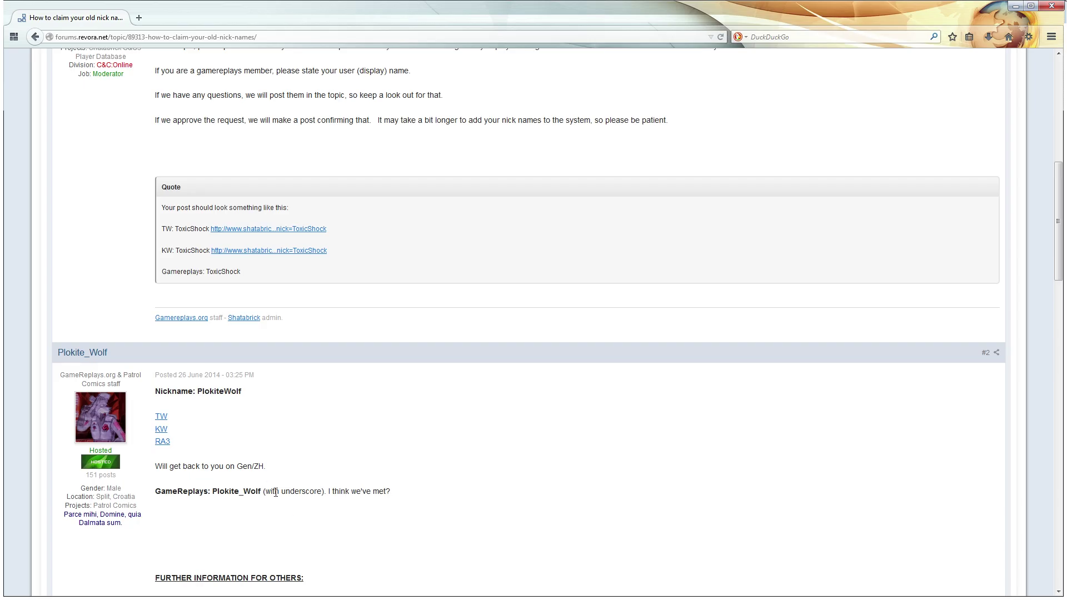
scroll(523, 382, up, 3)
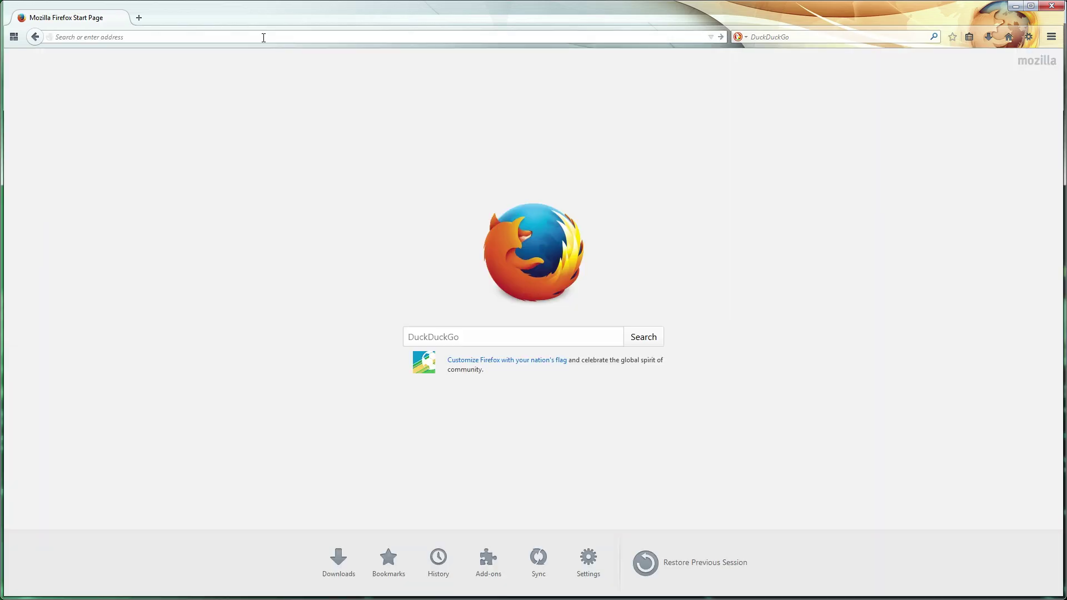
click(264, 37)
text(cnc-online.net)
Load cnc-online.net and cycle the Guide through its patches, launcher, license and online slides
key(Return)
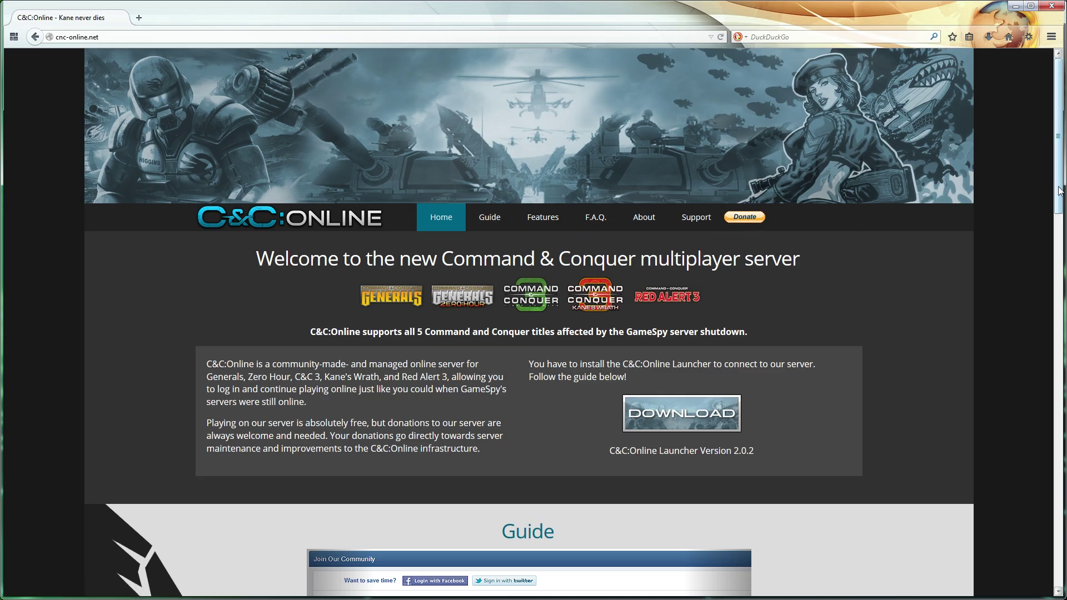
scroll(1059, 189, down, 3)
scroll(575, 322, down, 2)
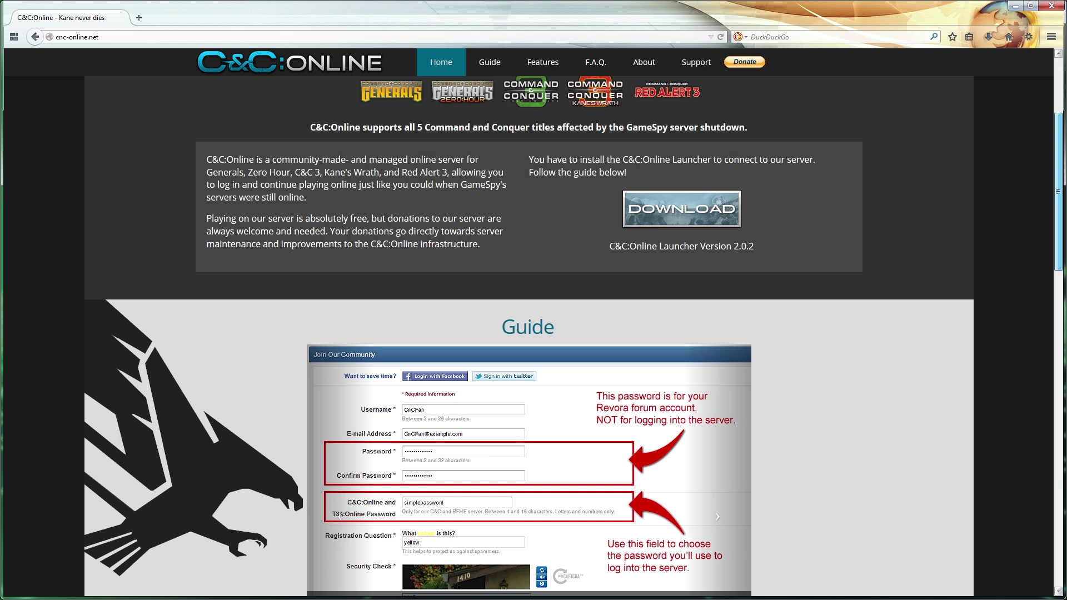
scroll(889, 273, down, 2)
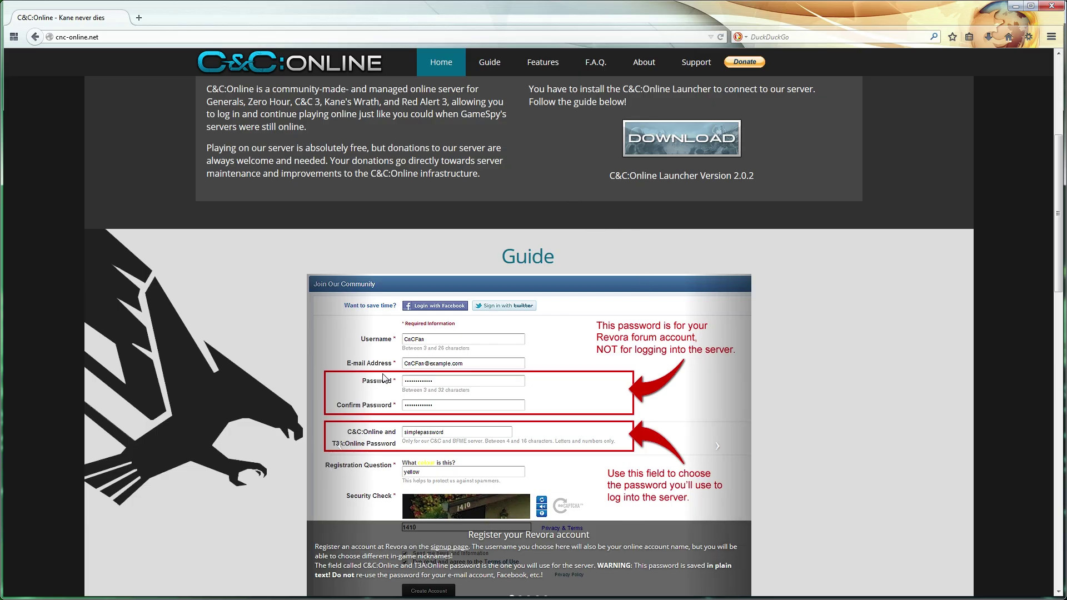
click(719, 441)
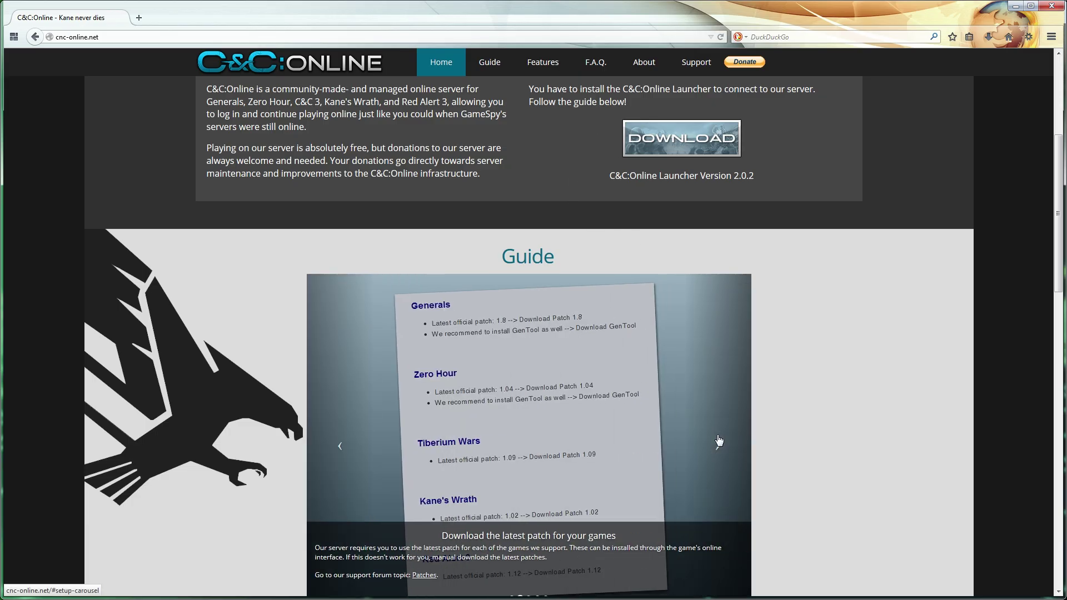
click(720, 441)
click(719, 441)
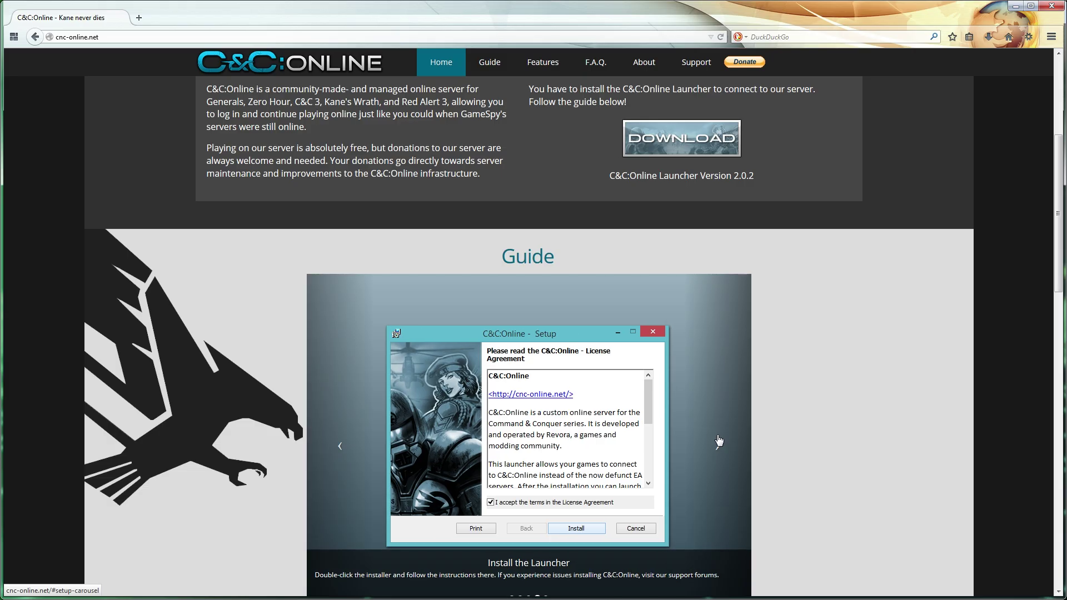
click(719, 441)
click(719, 441)
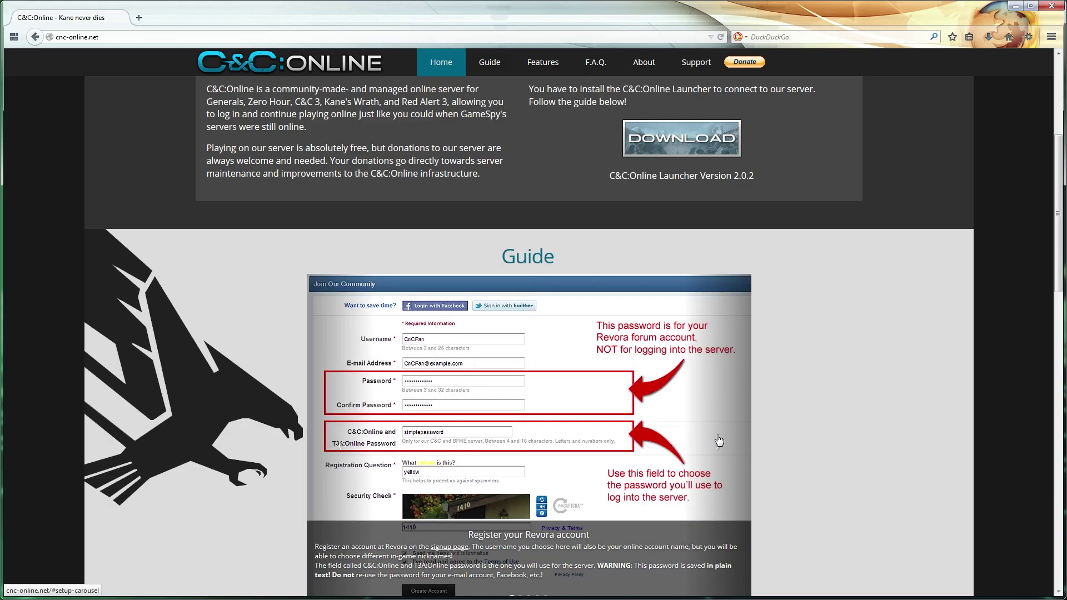
Download and save the C&C:Online Launcher 2.0.2 installer, then check its download progress
click(718, 143)
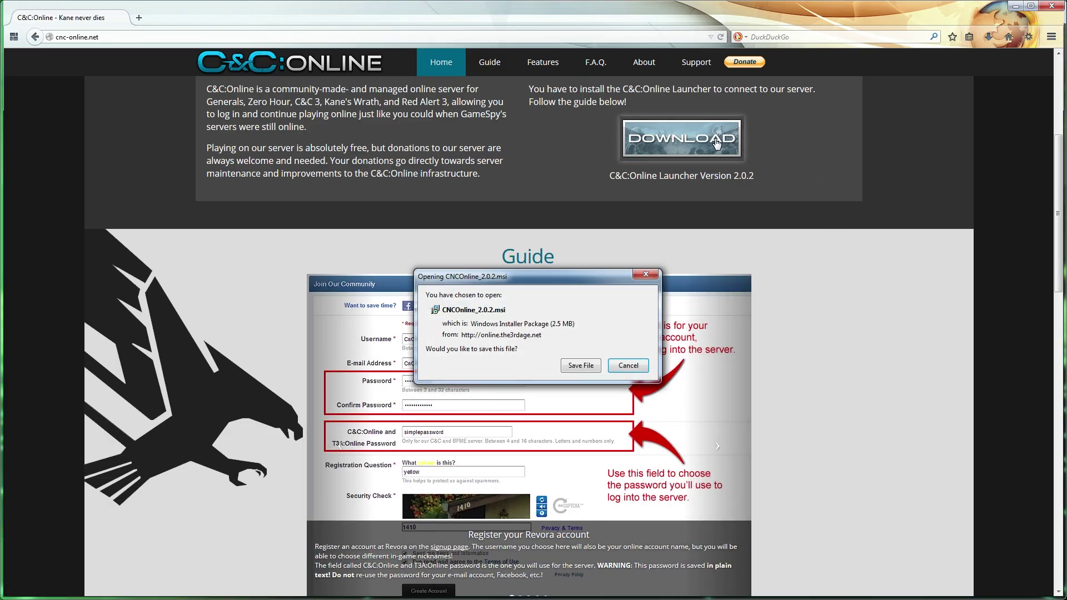
click(581, 365)
click(988, 37)
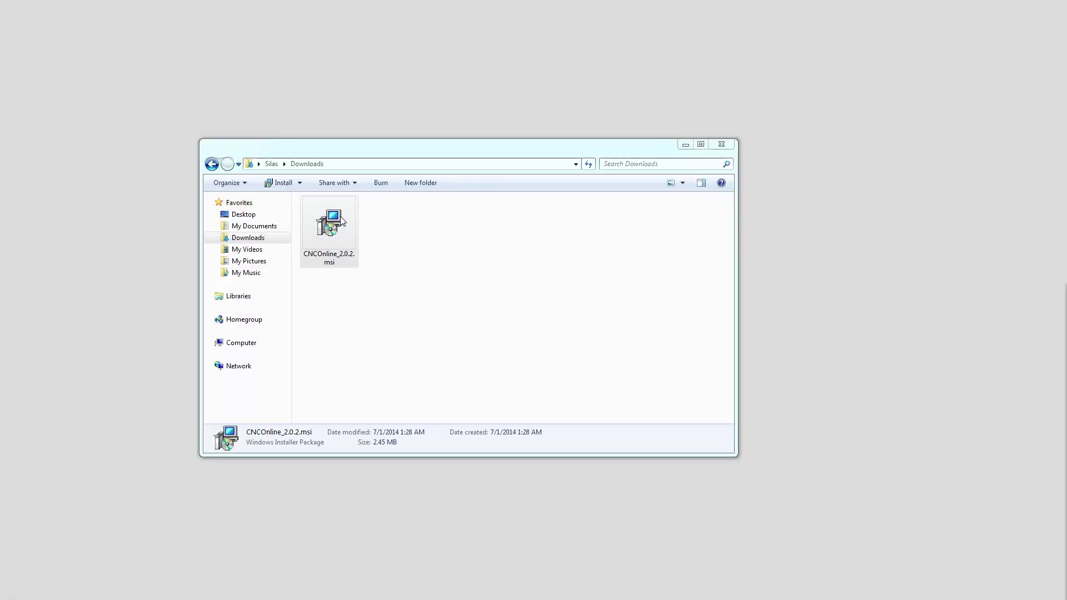
Run CNCOnline_2.0.2.msi past the security warning, accept the license terms and install
double_click(333, 225)
click(564, 337)
drag(655, 281, 655, 350)
click(496, 388)
click(581, 414)
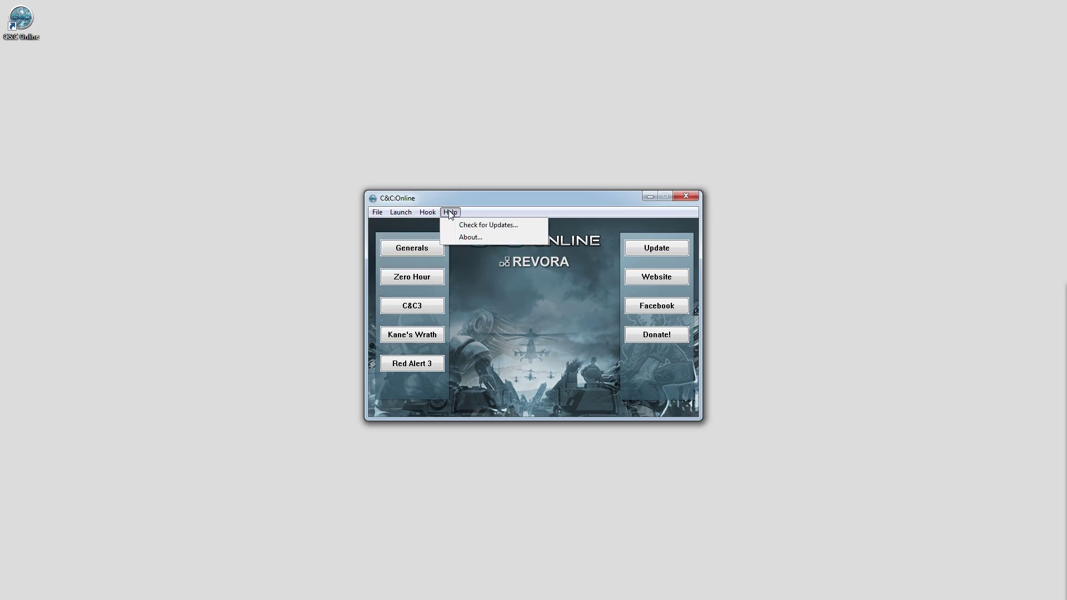
Confirm the launcher is up to date and view its Help > About version information
click(472, 225)
click(597, 333)
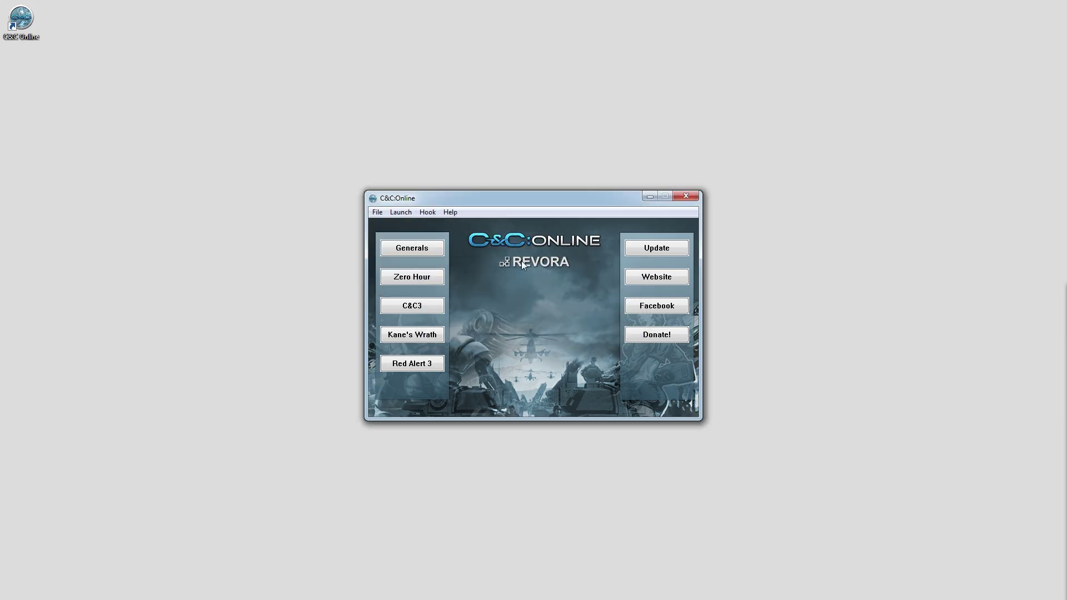
click(453, 212)
click(462, 236)
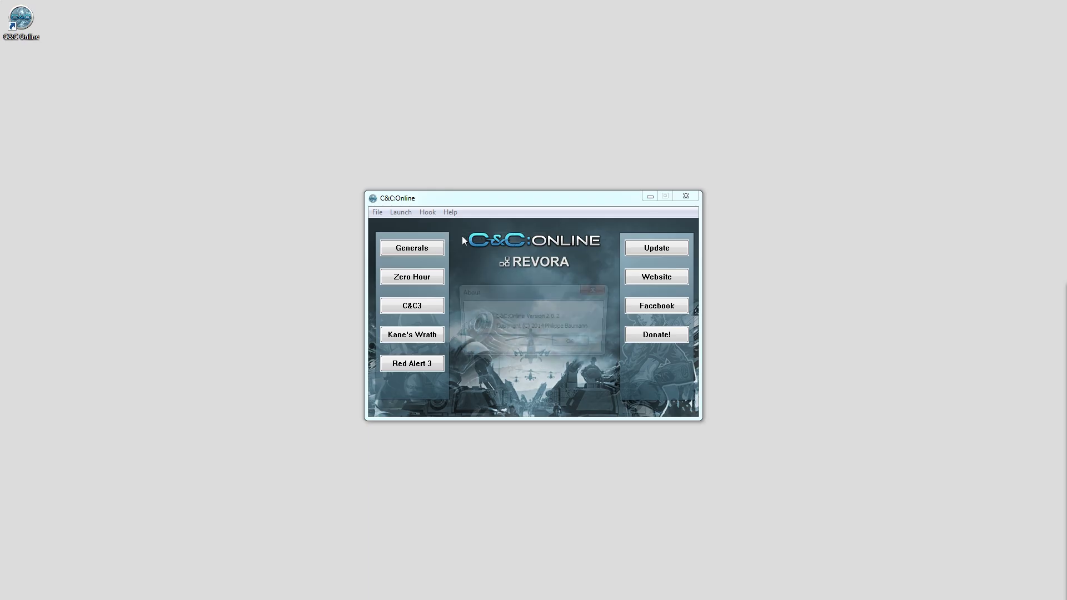
click(564, 346)
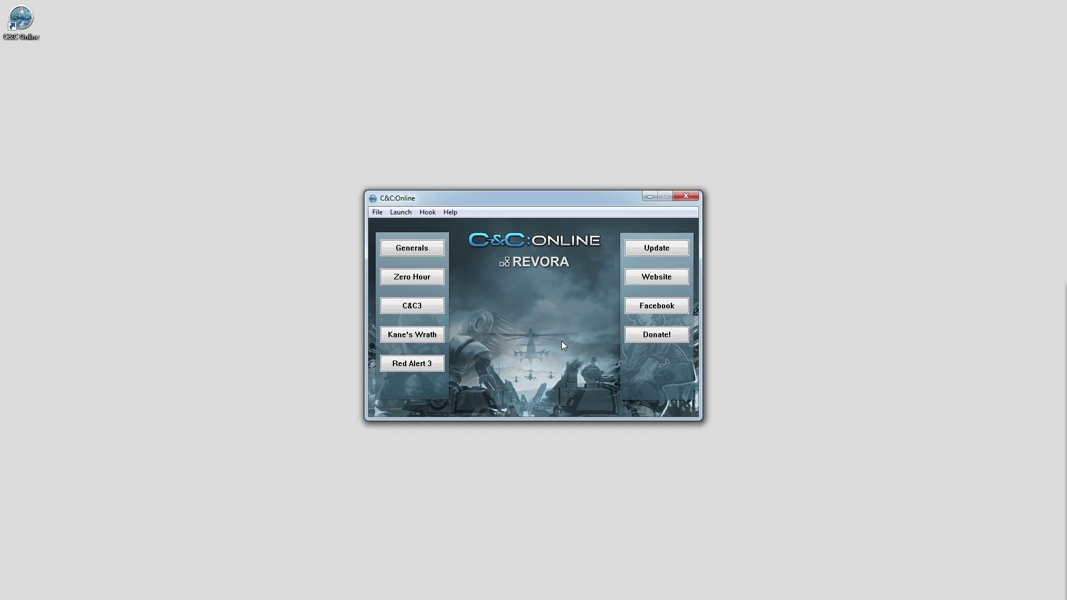
Read the Hook > 'What is hooking?' explanation and browse the File menu without choosing
click(434, 214)
click(455, 273)
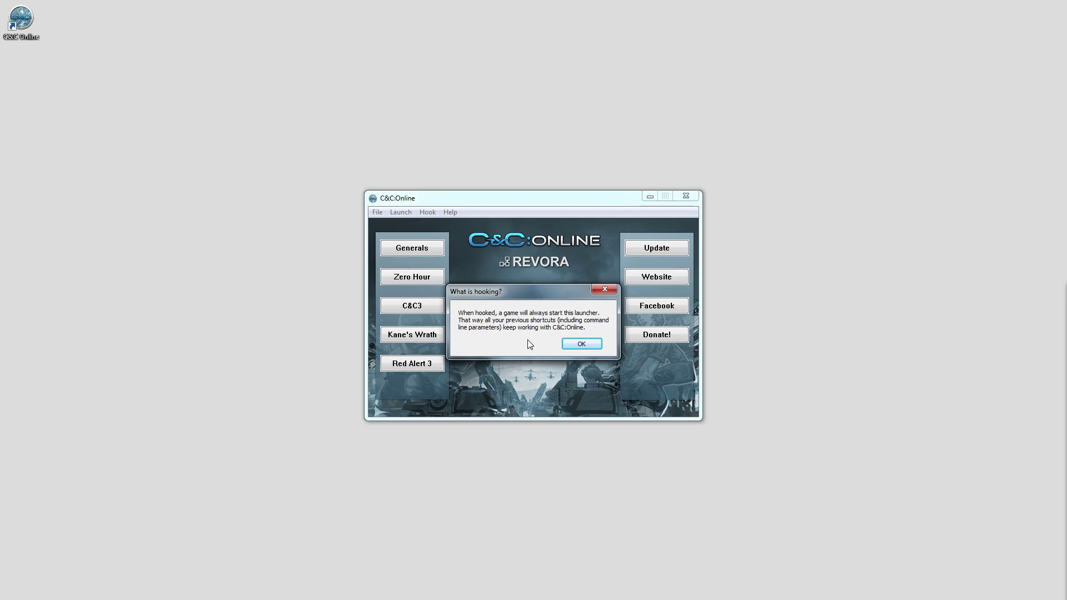
click(580, 345)
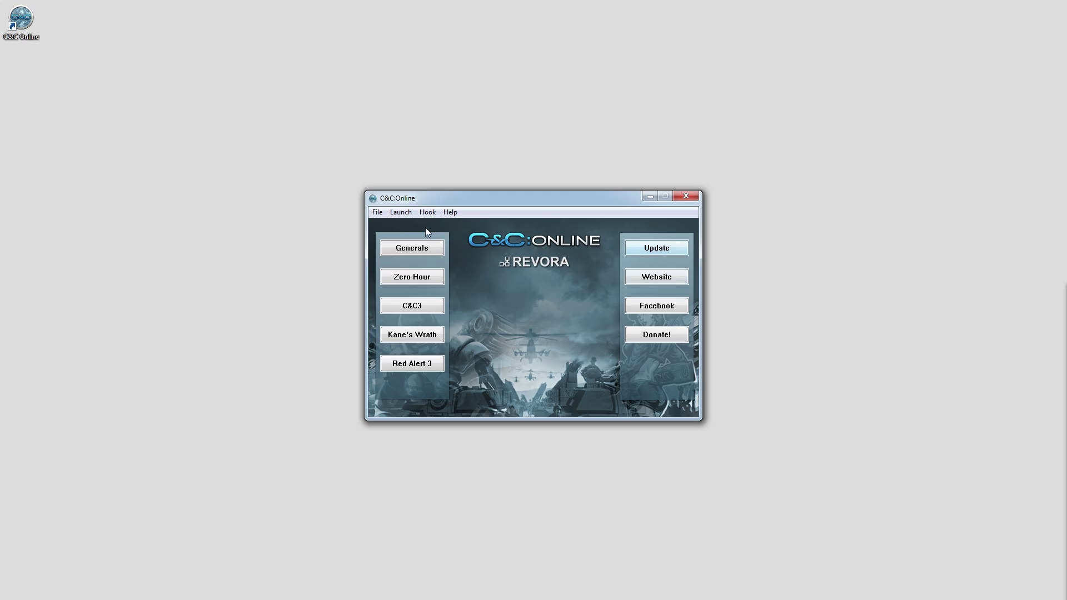
click(378, 214)
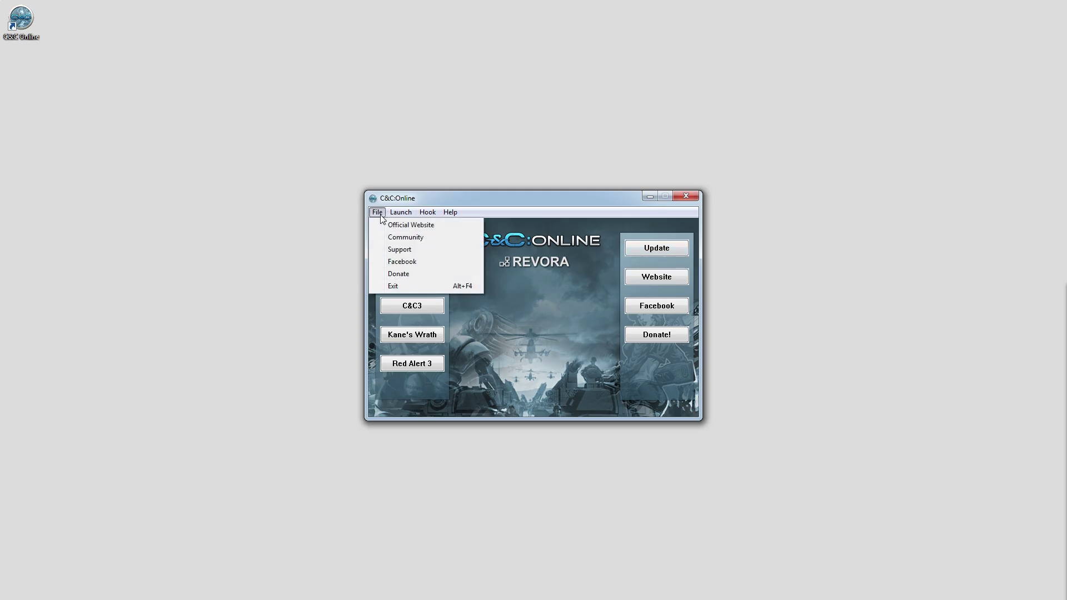
click(532, 290)
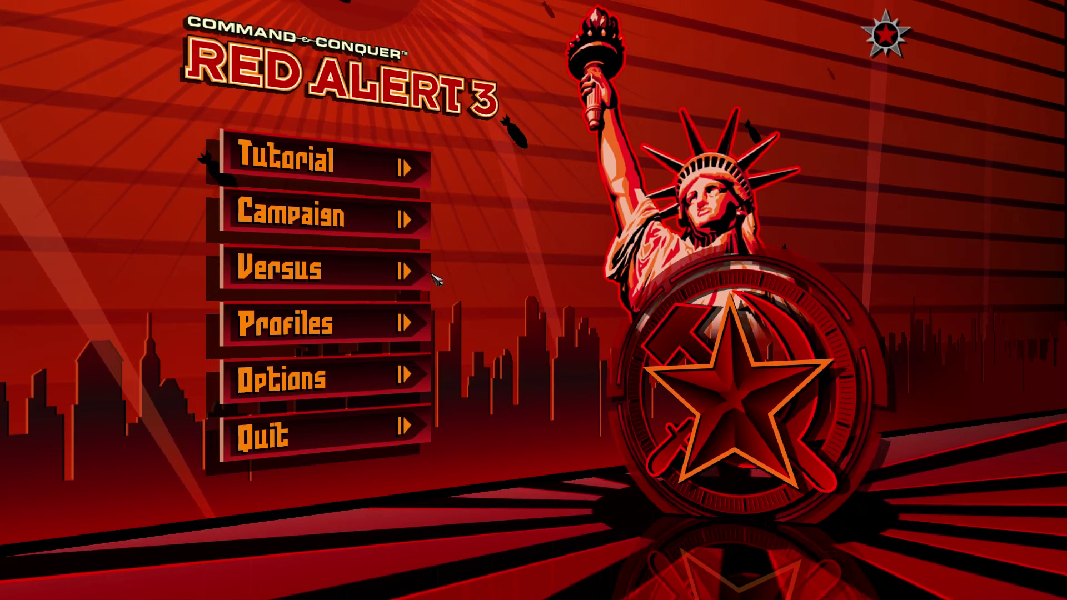
Go to Versus > Online and sign in to Red Alert 3 with the saved Comlink credentials
click(422, 272)
click(395, 347)
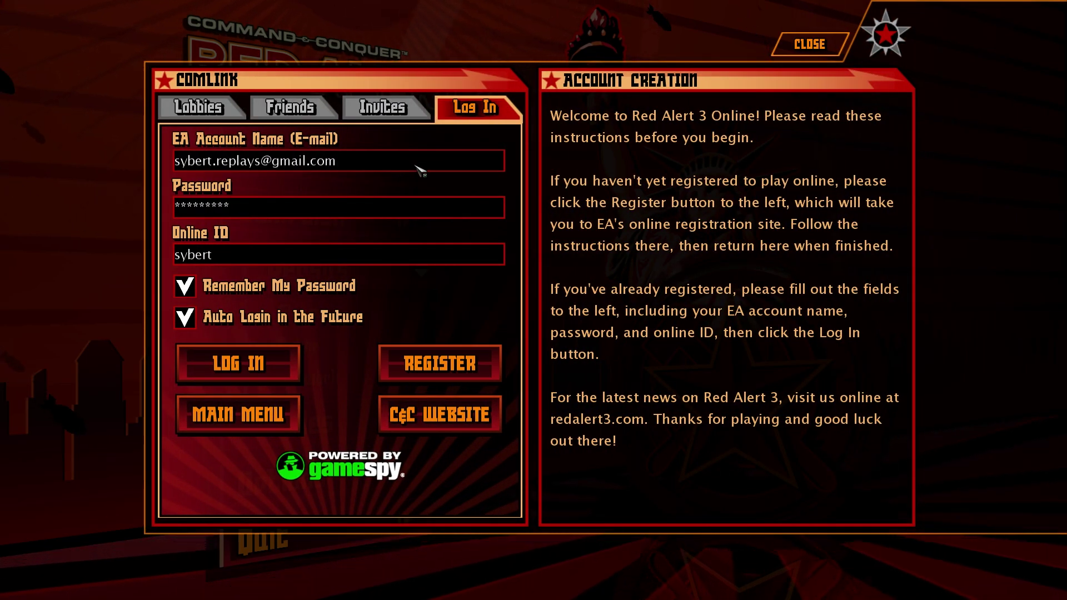
click(360, 210)
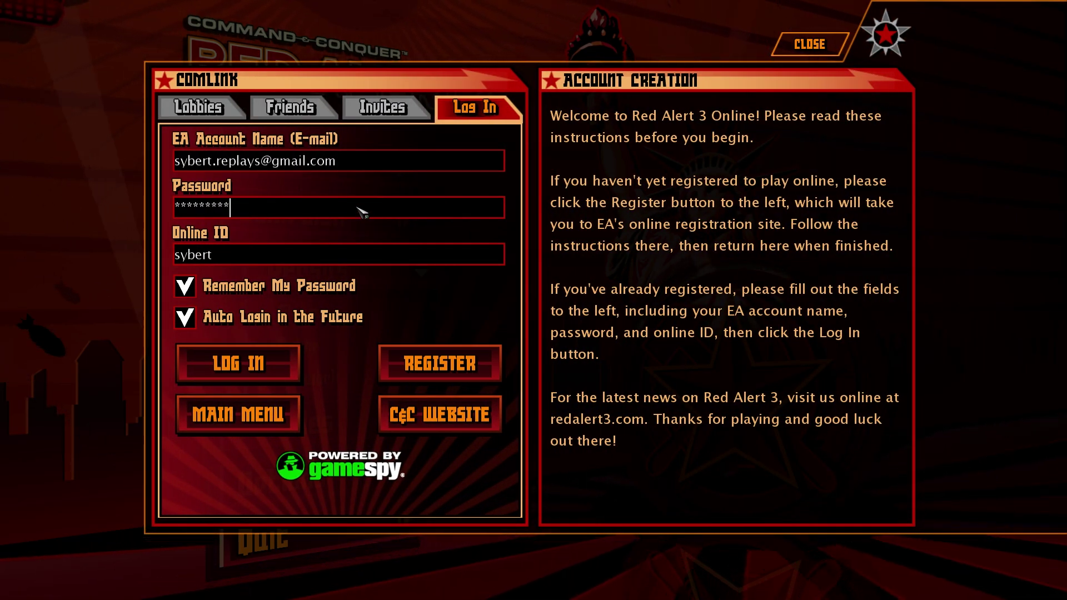
key(Tab)
click(289, 371)
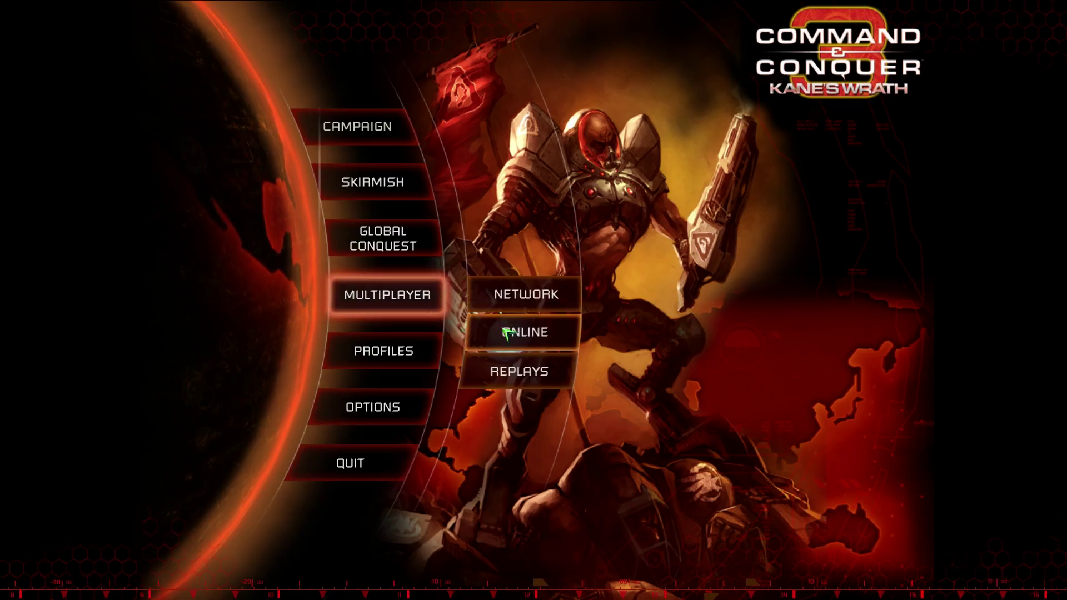
Log in to Kane's Wrath online with the saved account details and open Custom Match
click(504, 331)
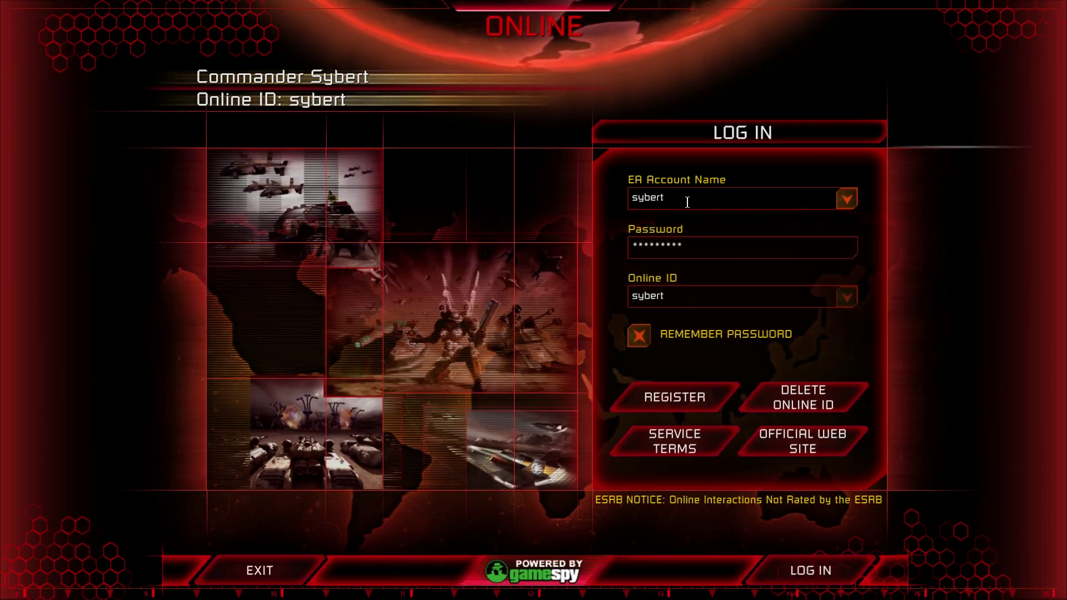
drag(691, 198, 619, 202)
click(709, 243)
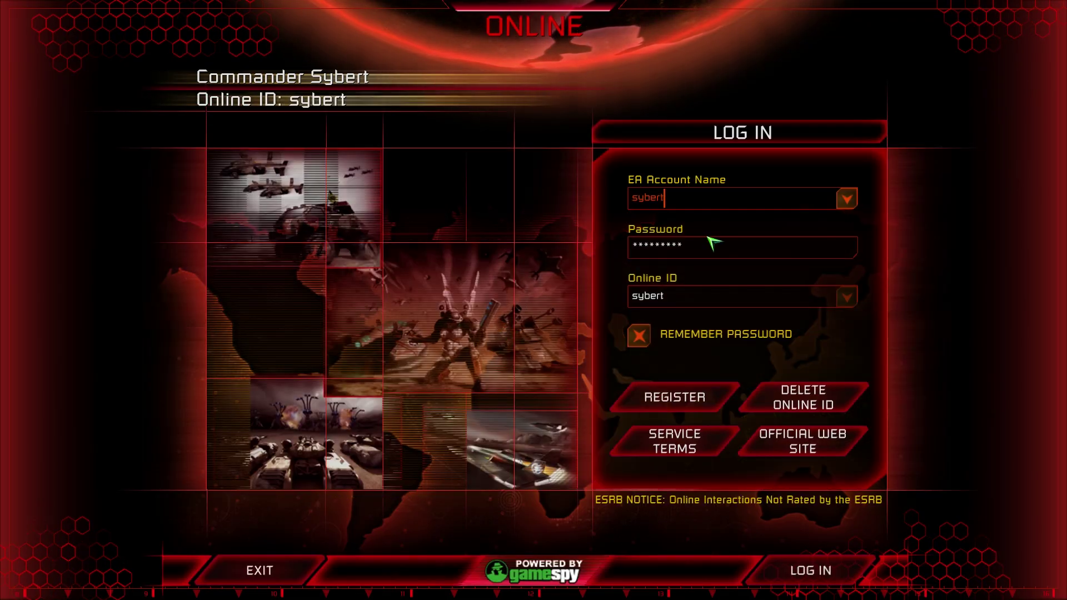
click(692, 295)
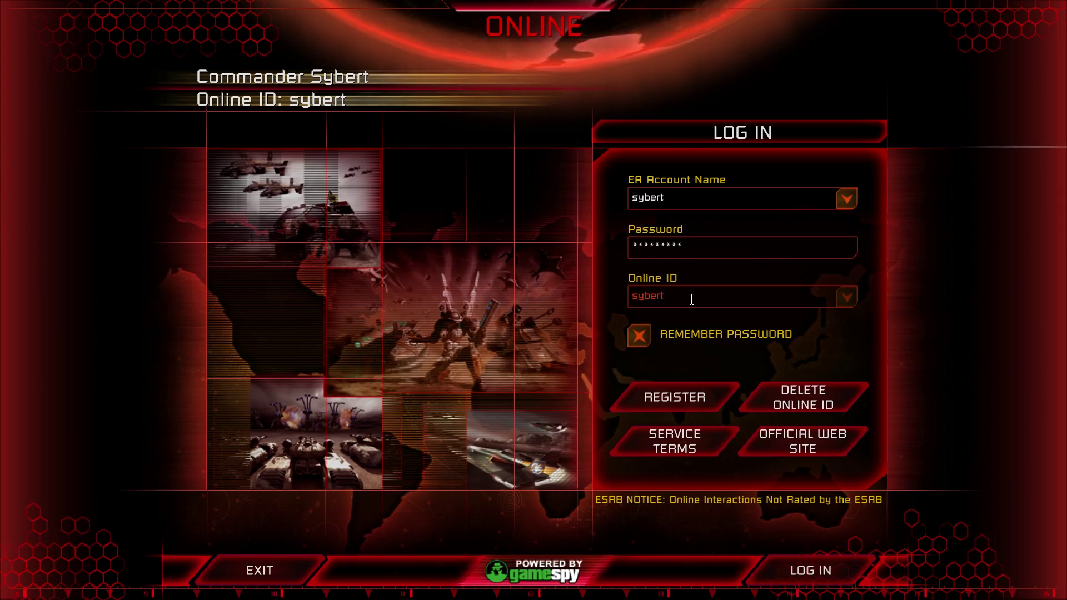
click(804, 569)
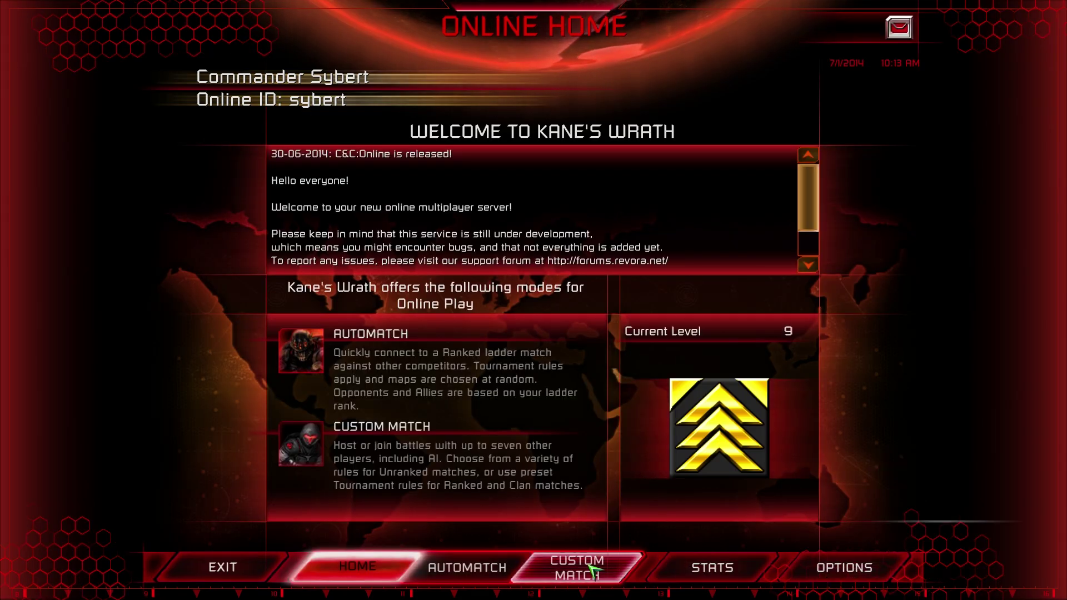
click(594, 572)
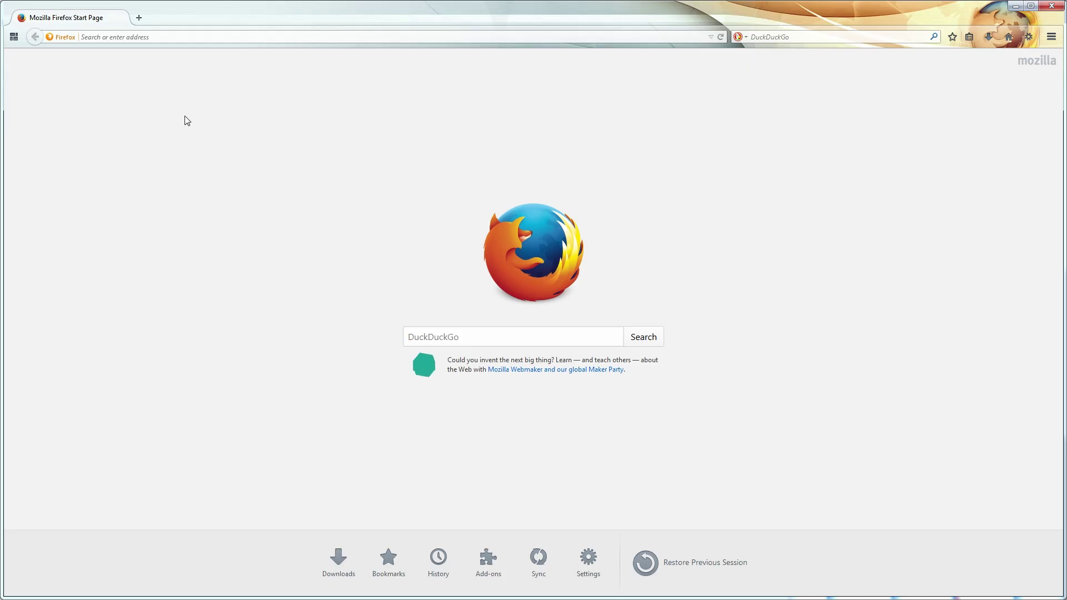
Load revora.net, scroll to the Network section and open the C&C:Online Support forum
text(revora.net)
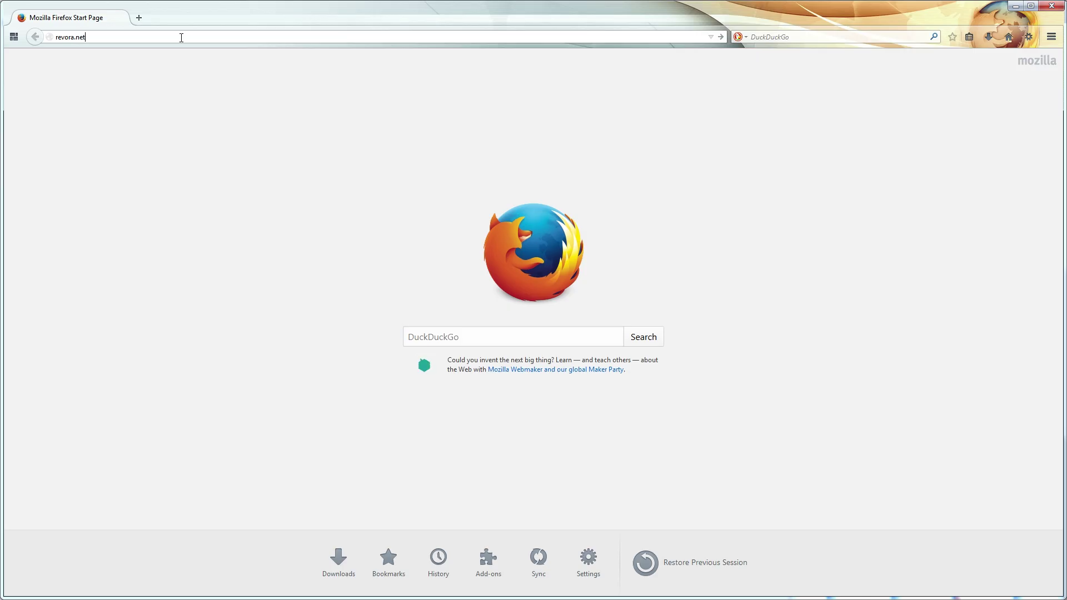
key(Return)
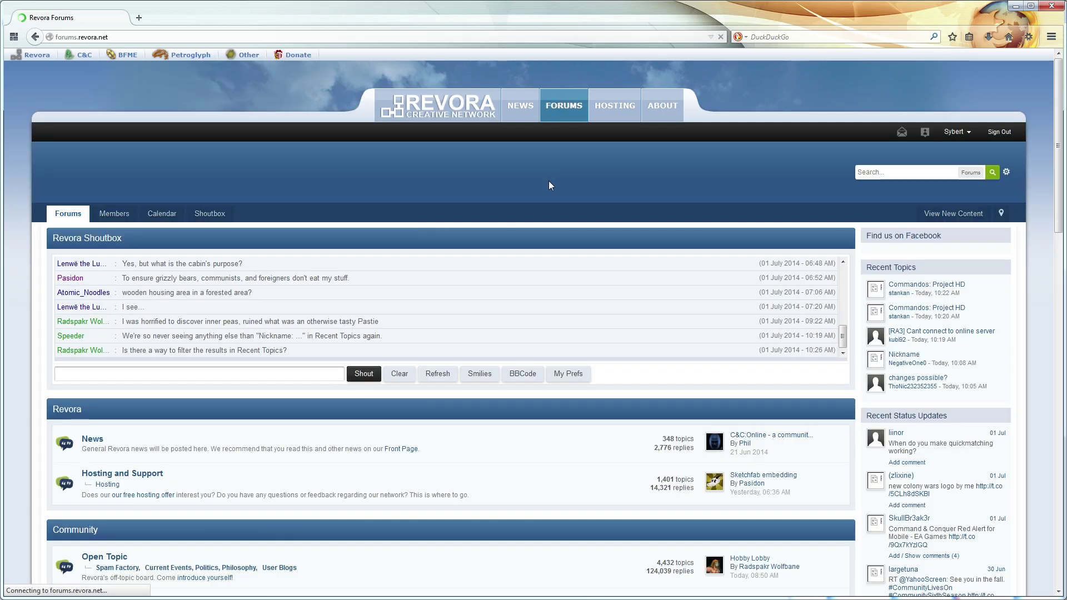
scroll(548, 185, down, 6)
scroll(550, 182, down, 2)
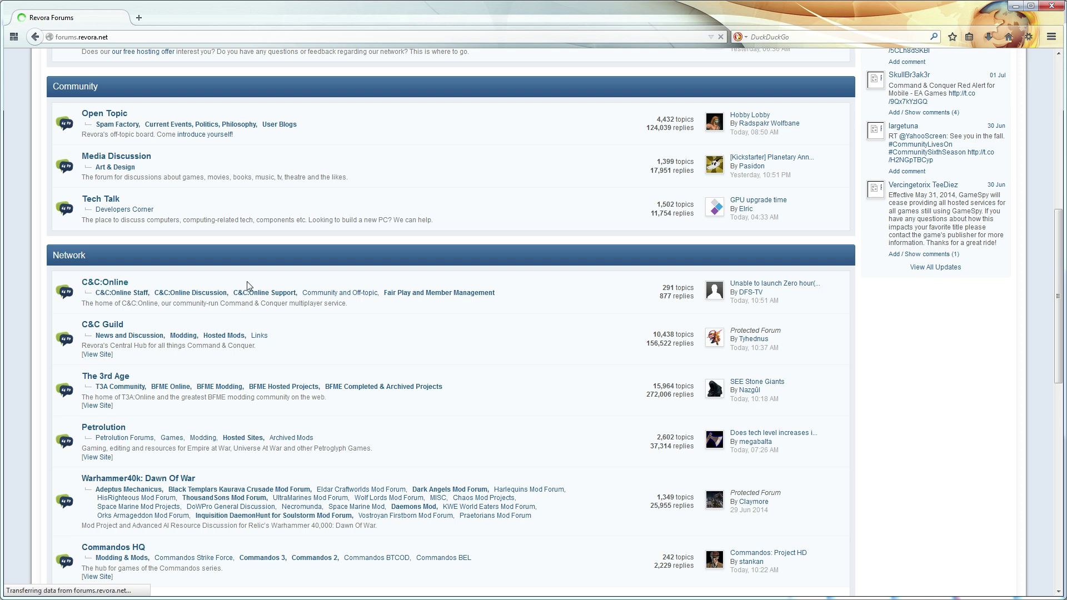
click(279, 294)
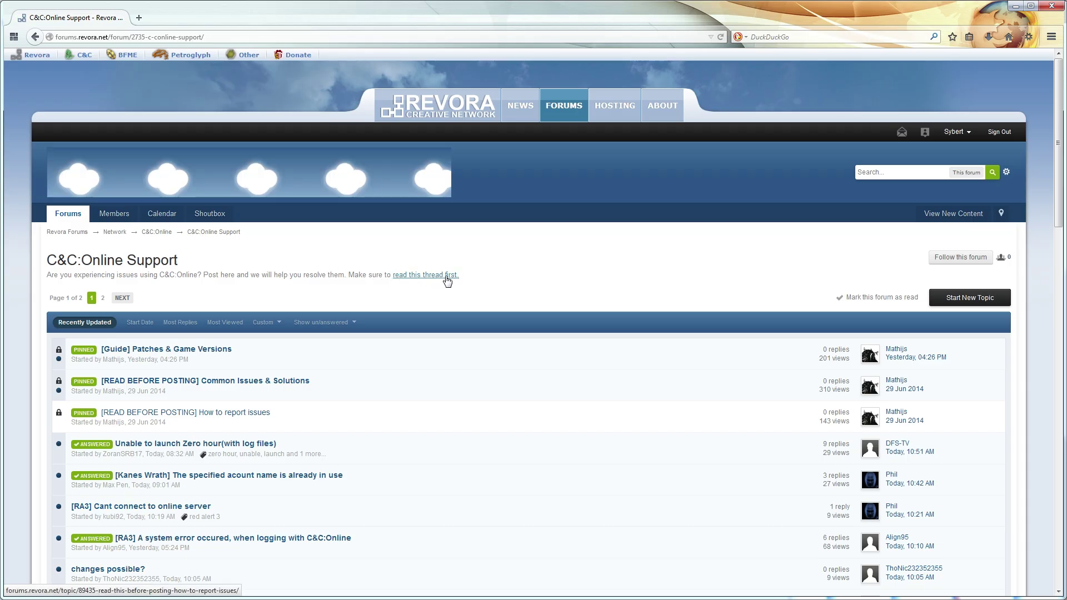
Switch to the '[READ BEFORE POSTING] How to report issues' thread tab and read it
scroll(444, 286, down, 3)
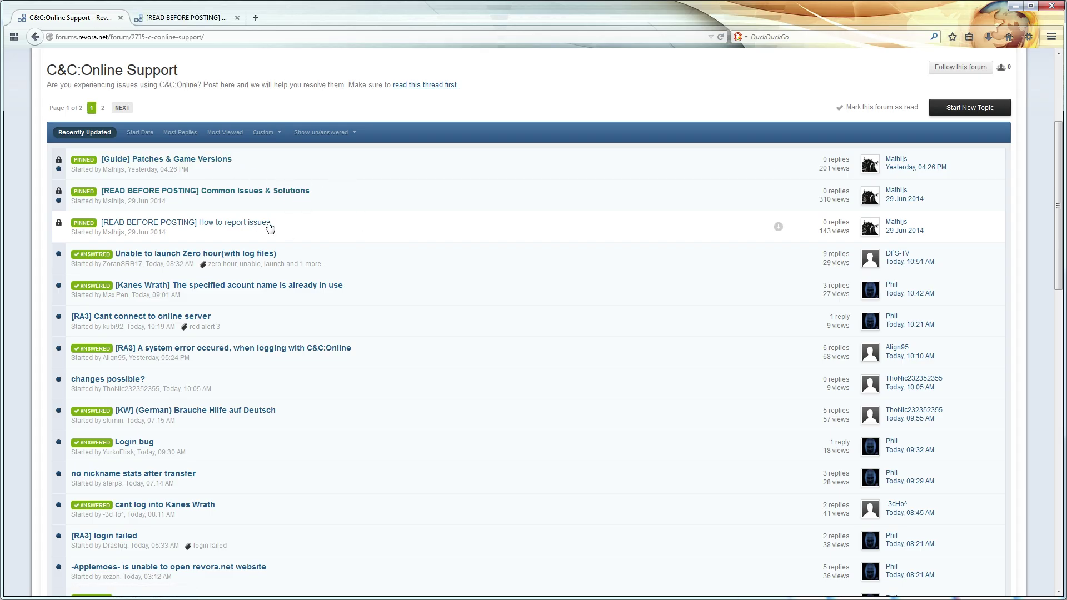
scroll(416, 242, down, 2)
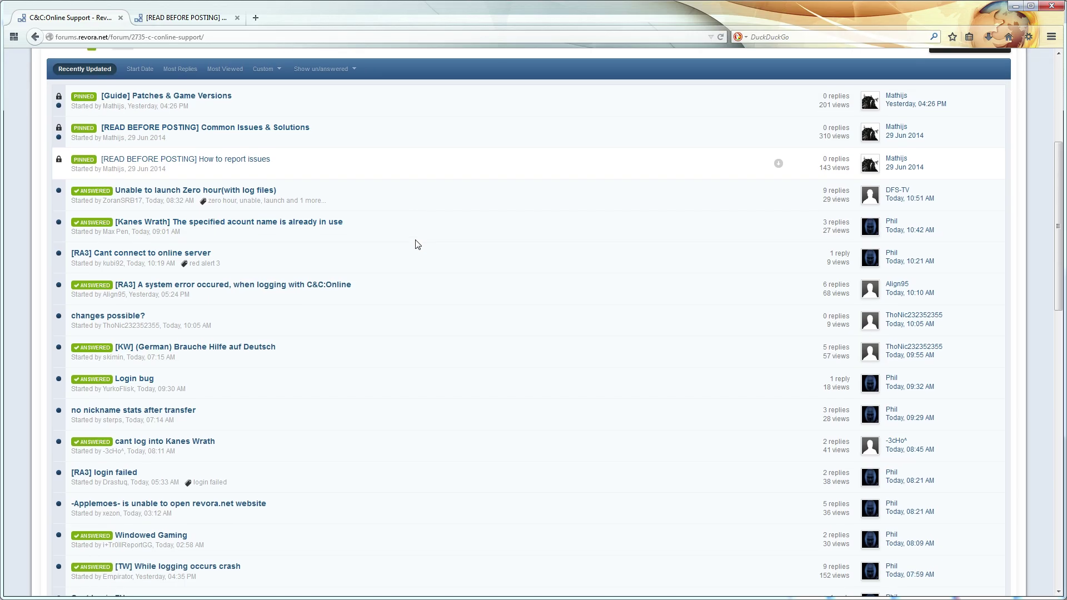
click(190, 23)
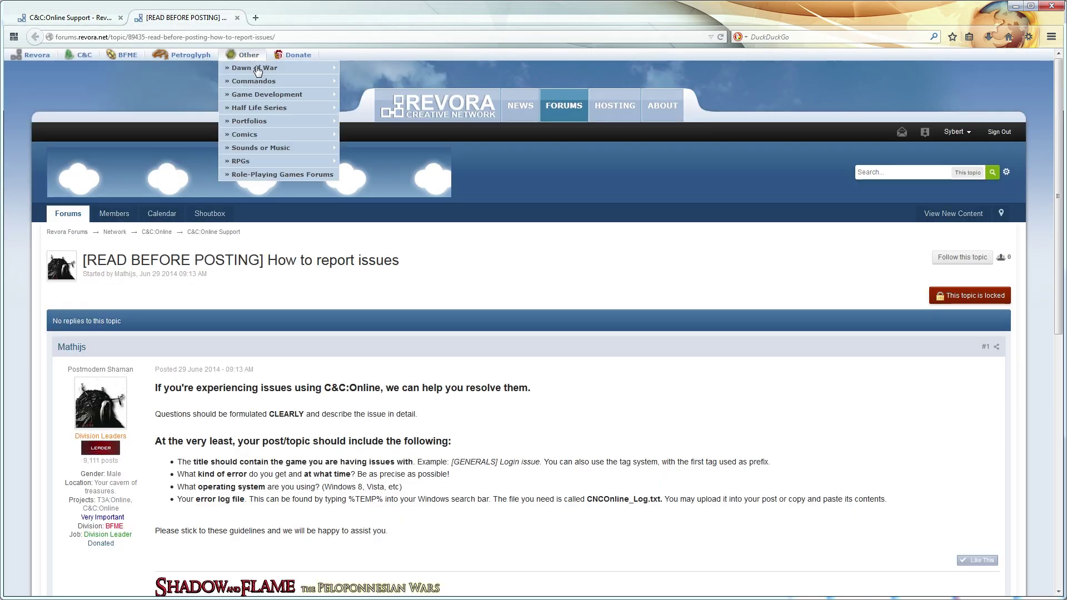
scroll(616, 220, down, 3)
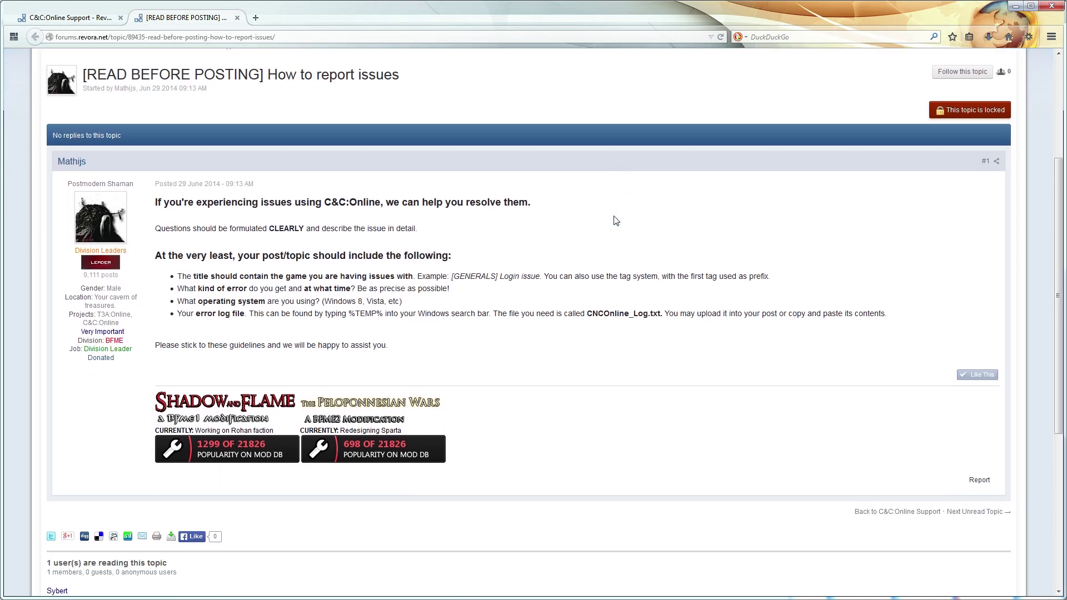